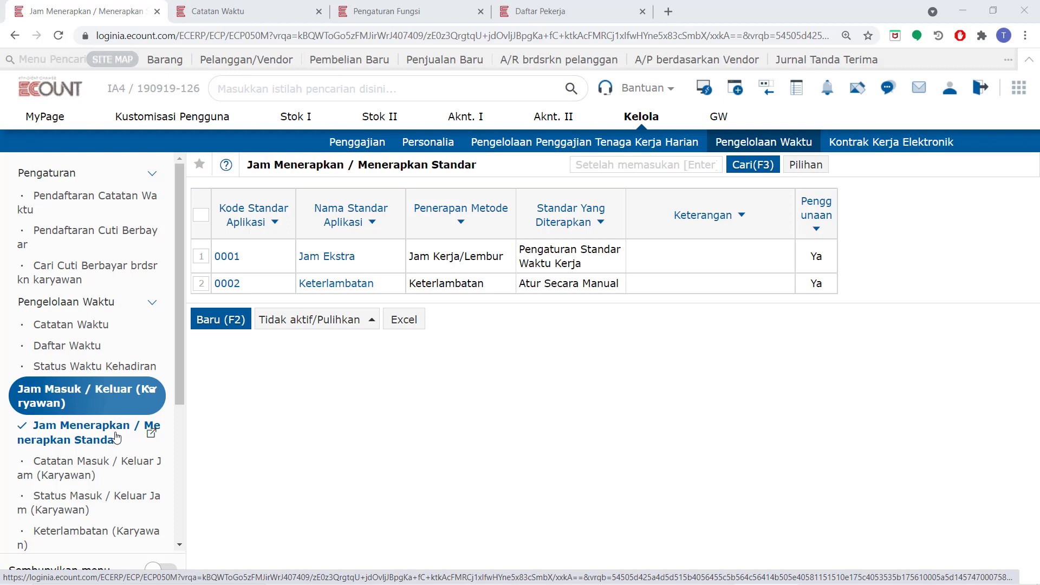
- View the Catatan Waktu entry form and return to the Jam Menerapkan / Menerapkan Standar list
left_click(297, 16)
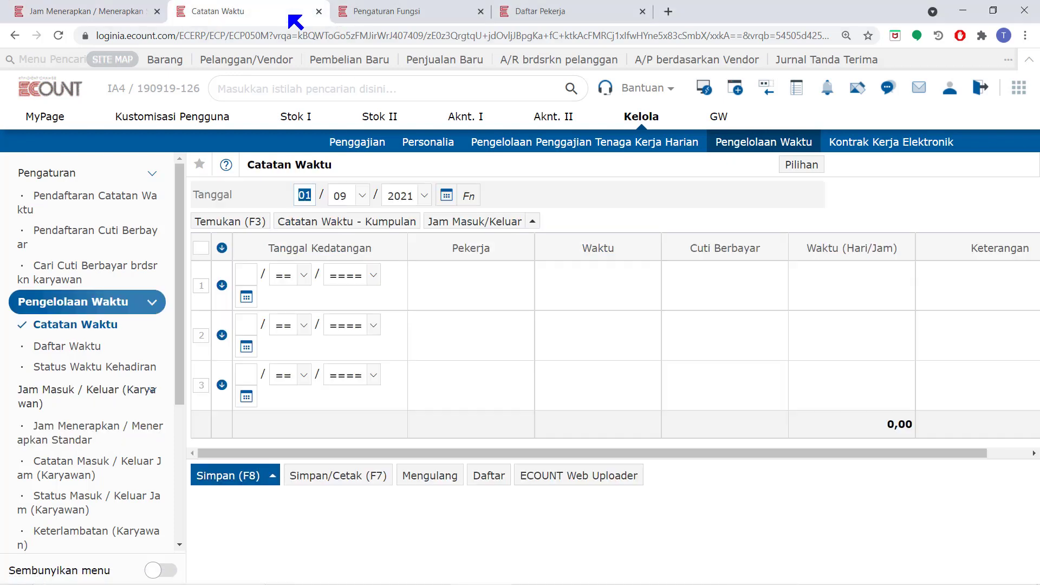
left_click(496, 227)
left_click(129, 7)
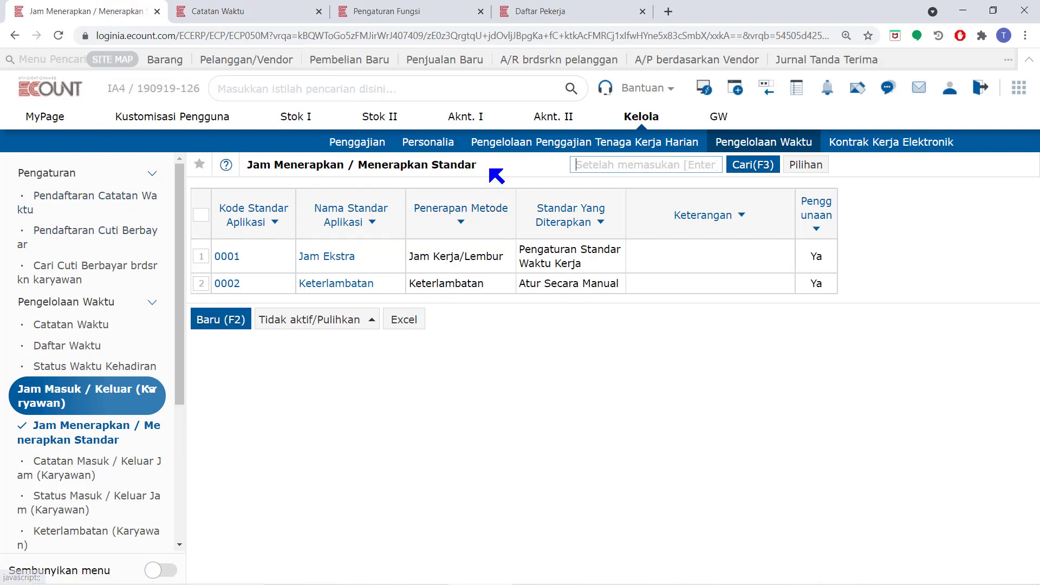
left_click_drag(490, 170, 256, 166)
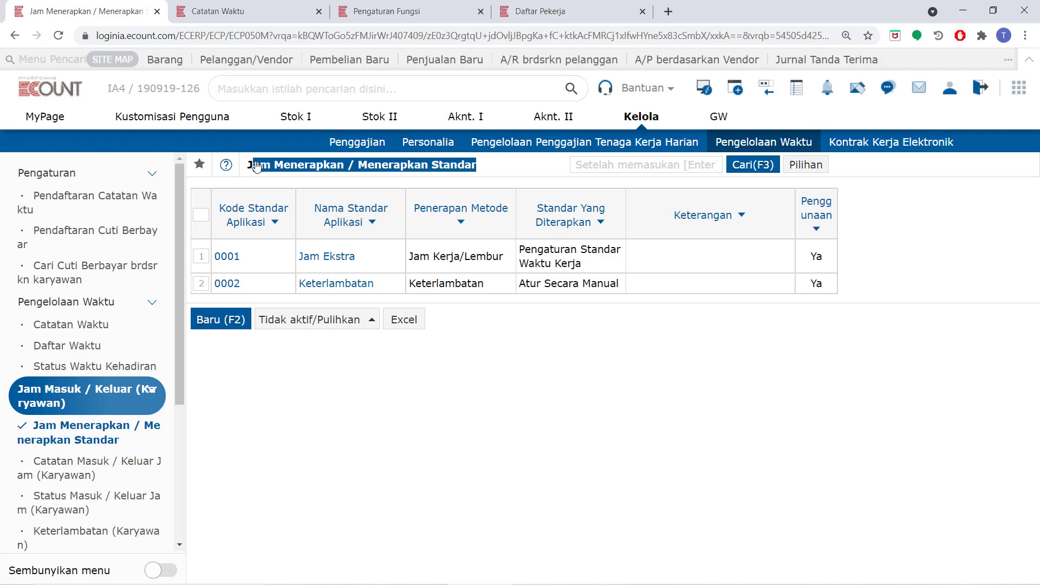
- Open a blank application standard form to examine its fields and close it without saving
left_click(224, 319)
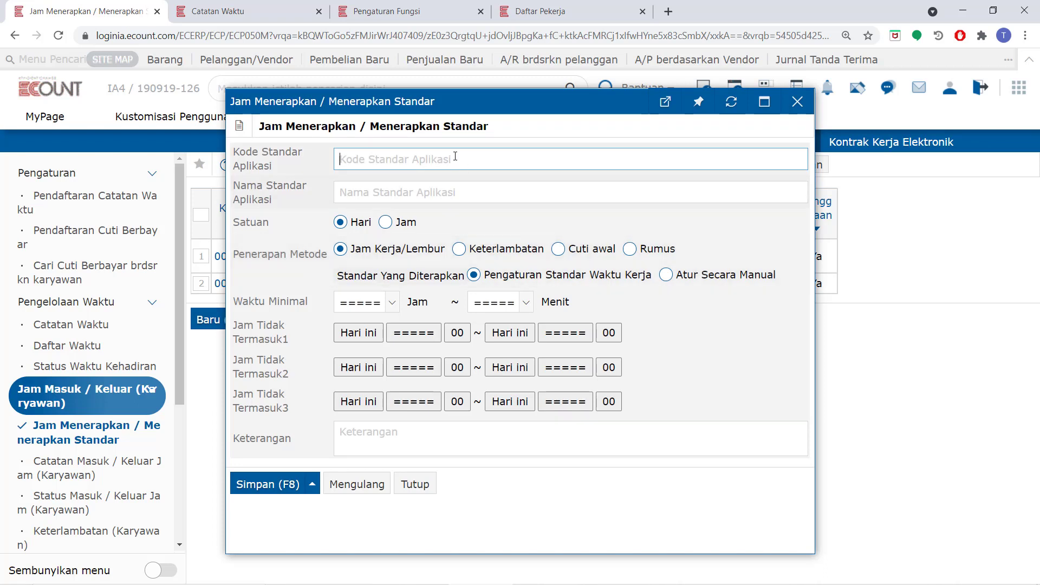
left_click(456, 194)
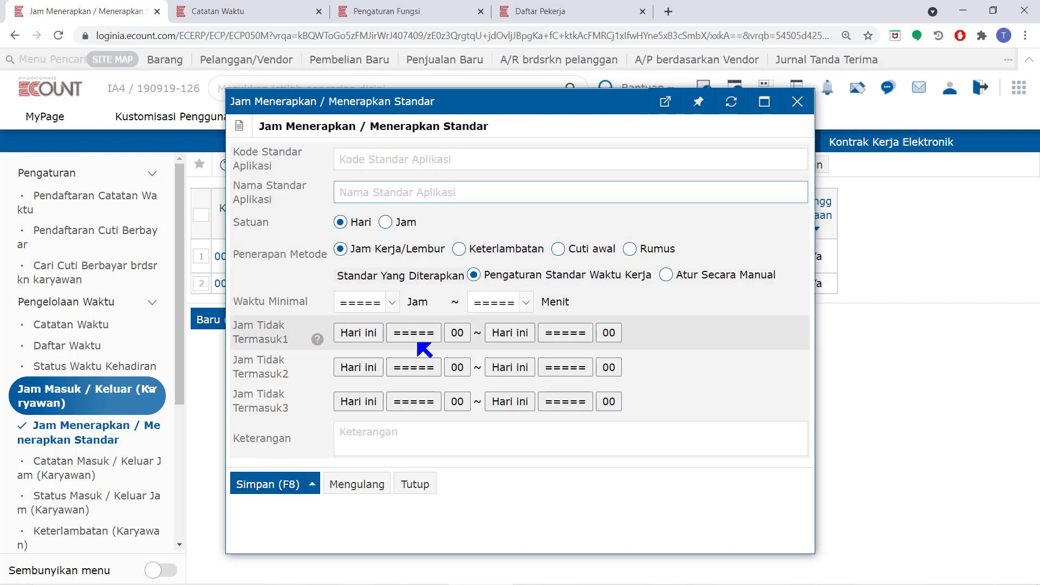
left_click(417, 484)
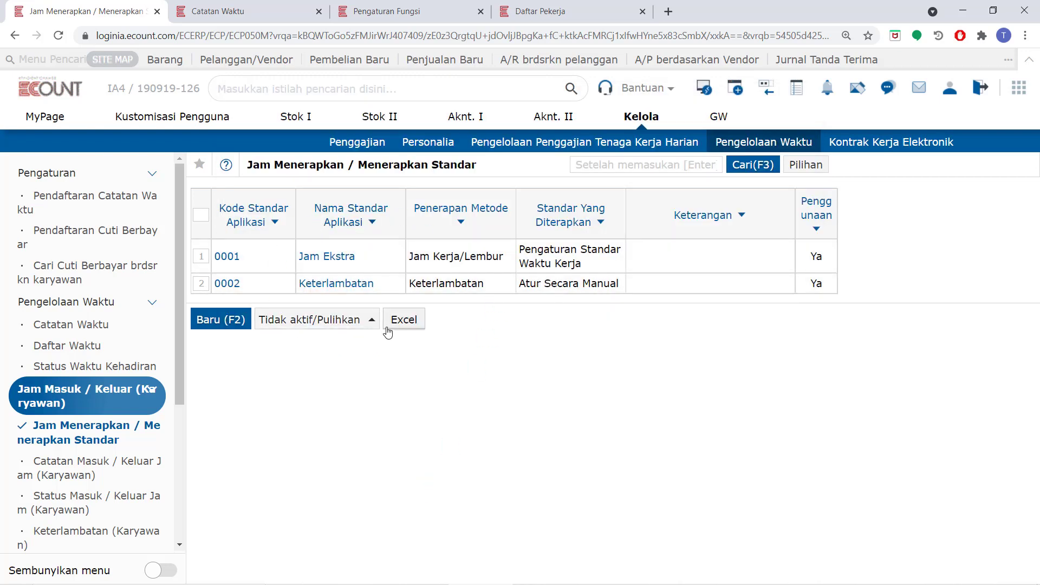
- Open the Jam Ekstra standard and preview the Keterlambatan, Cuti awal and Rumus application methods
left_click(330, 257)
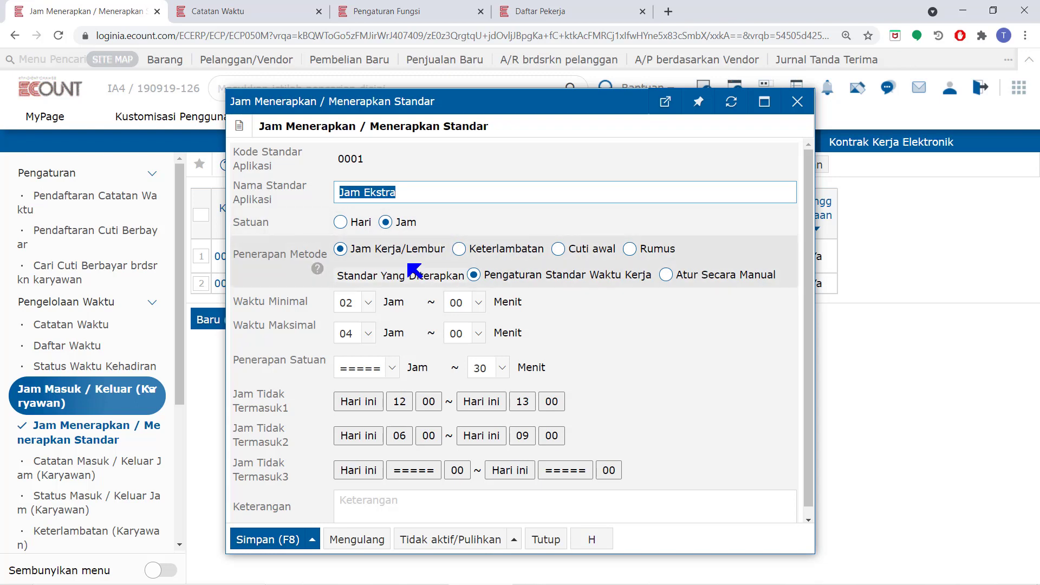
left_click(459, 249)
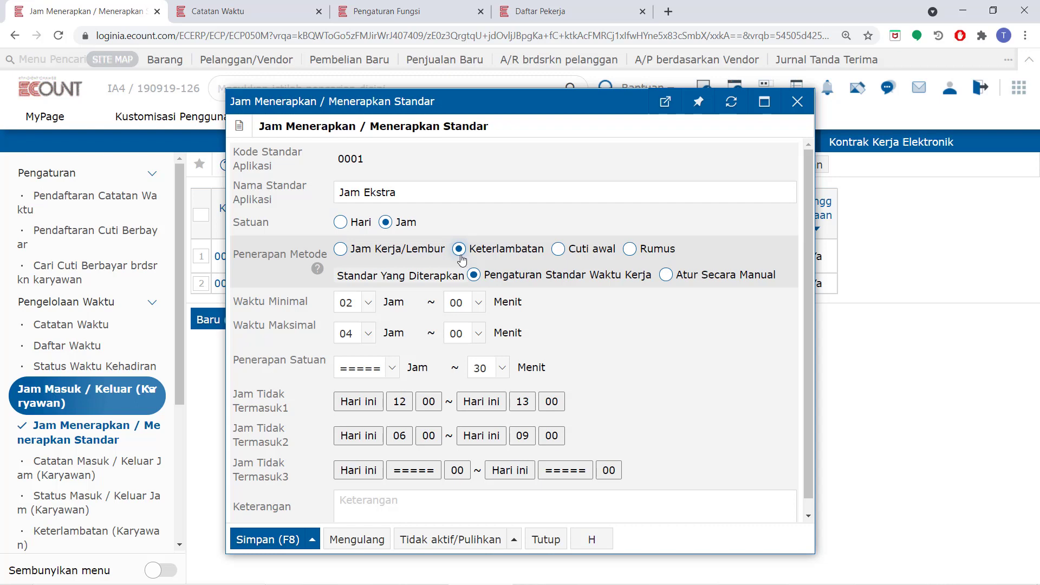
left_click(579, 253)
left_click(629, 250)
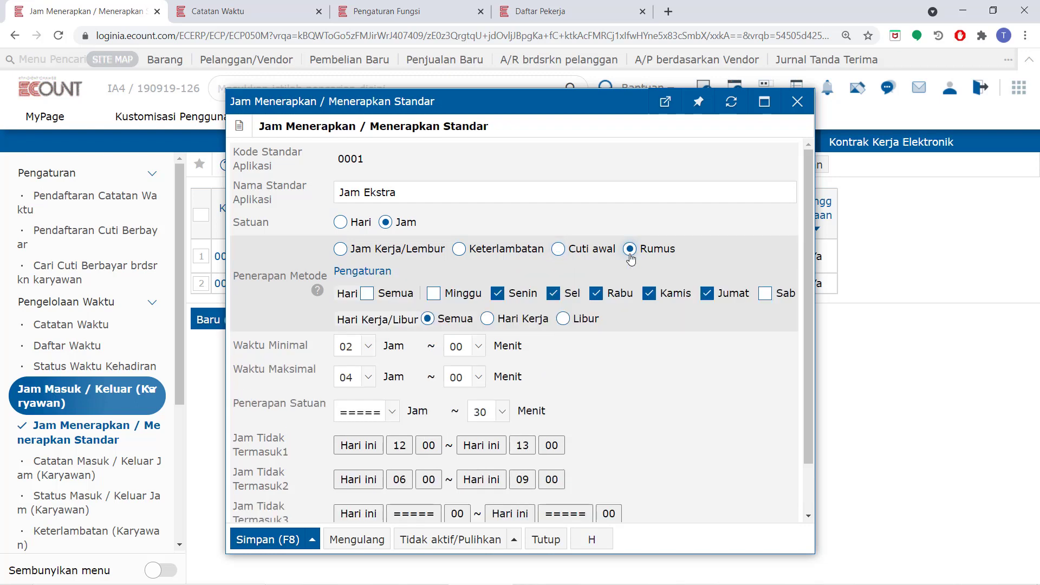
- View the formula registration form of the Rumus method and set the application method back to Jam Kerja/Lembur
left_click(359, 272)
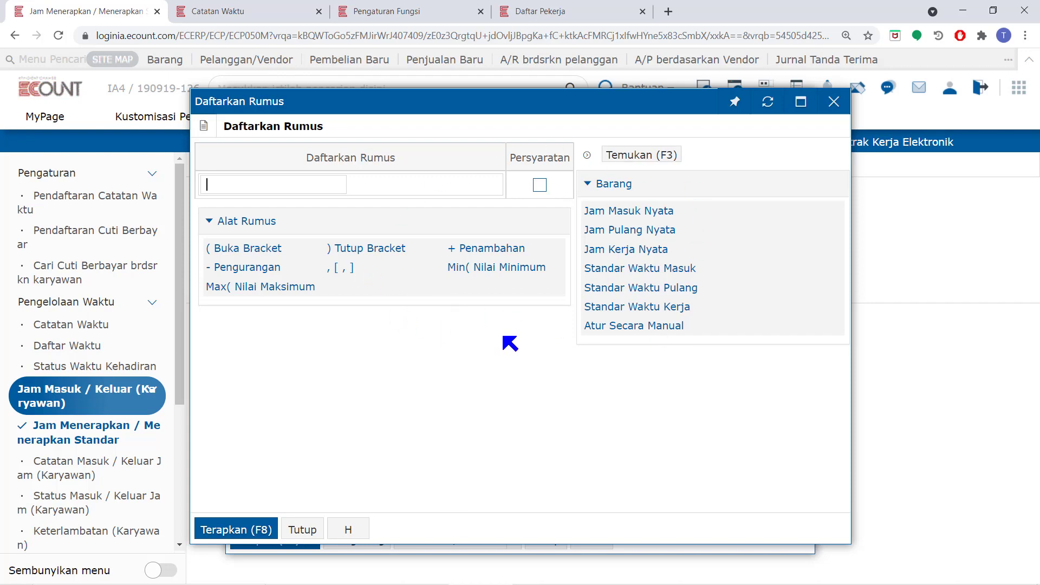
left_click(303, 529)
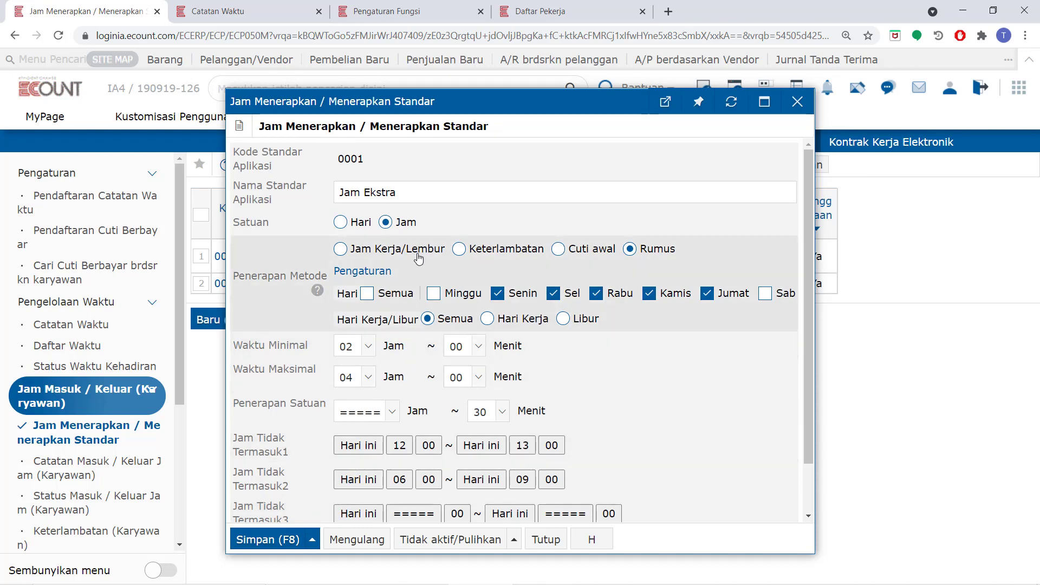
left_click(341, 250)
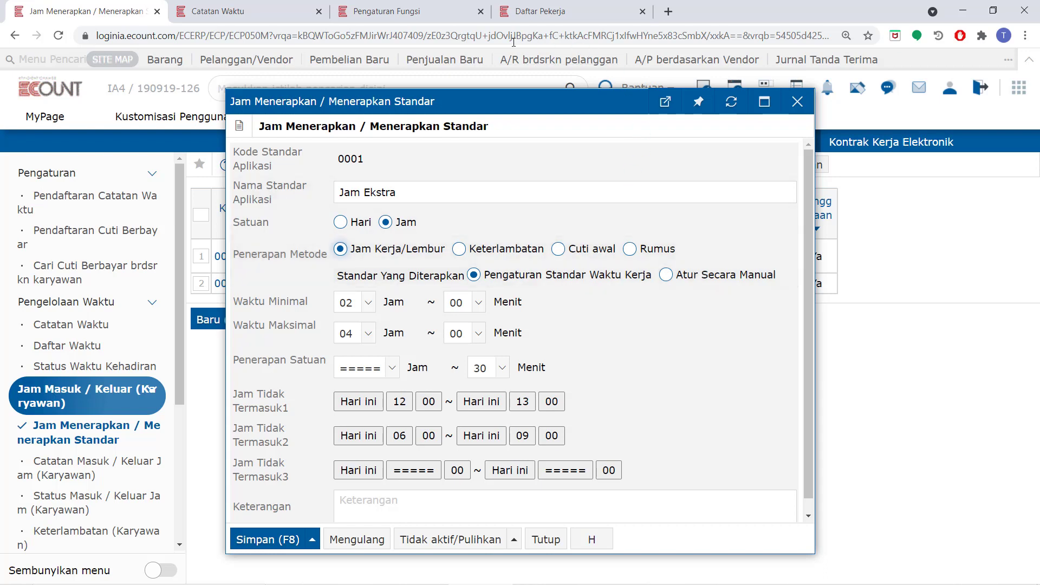
- Open the working time list from the Kelola function settings and view the blank working time registration form
left_click(387, 11)
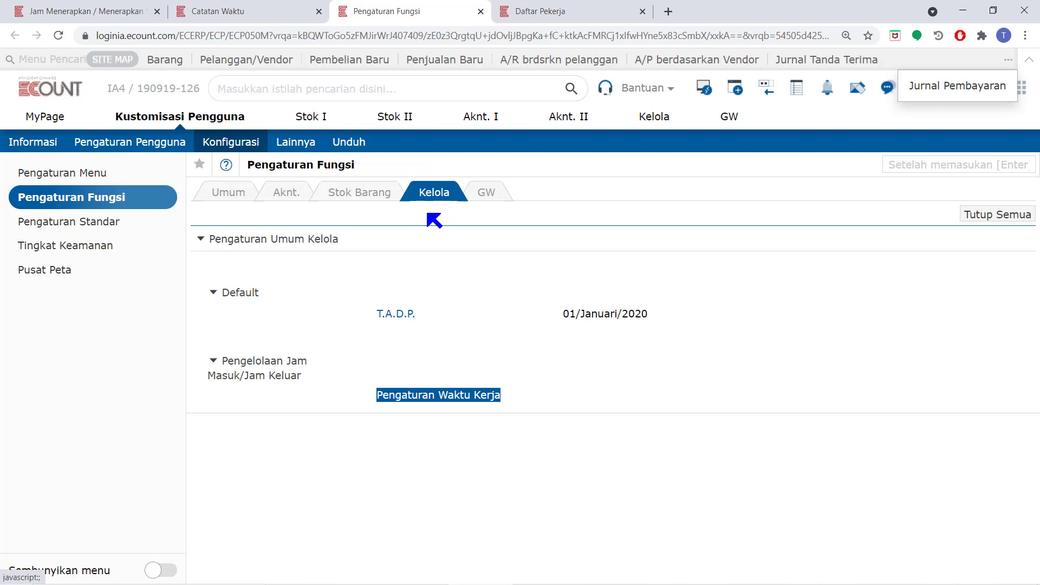
left_click(447, 396)
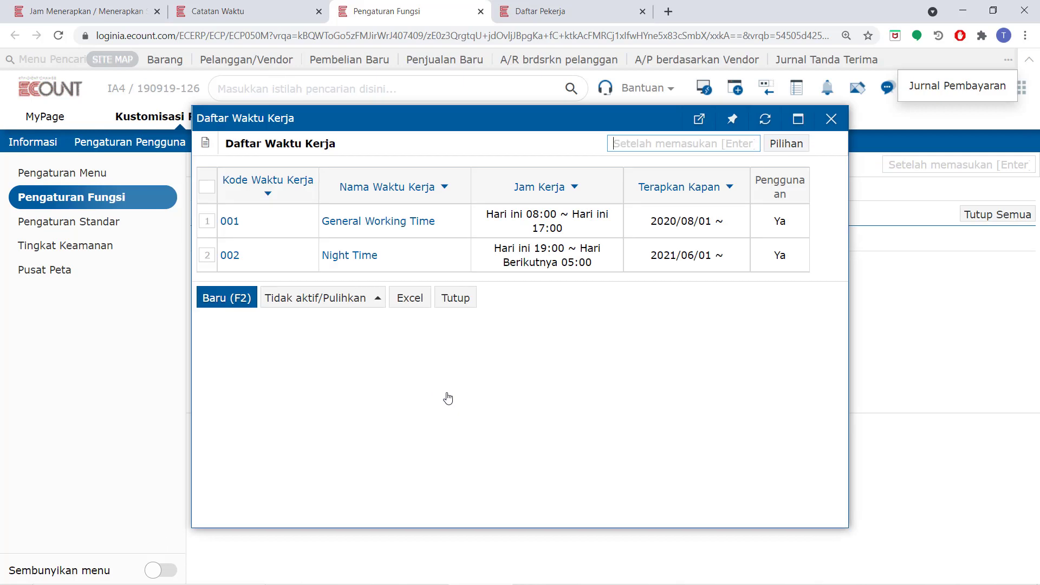
left_click(241, 302)
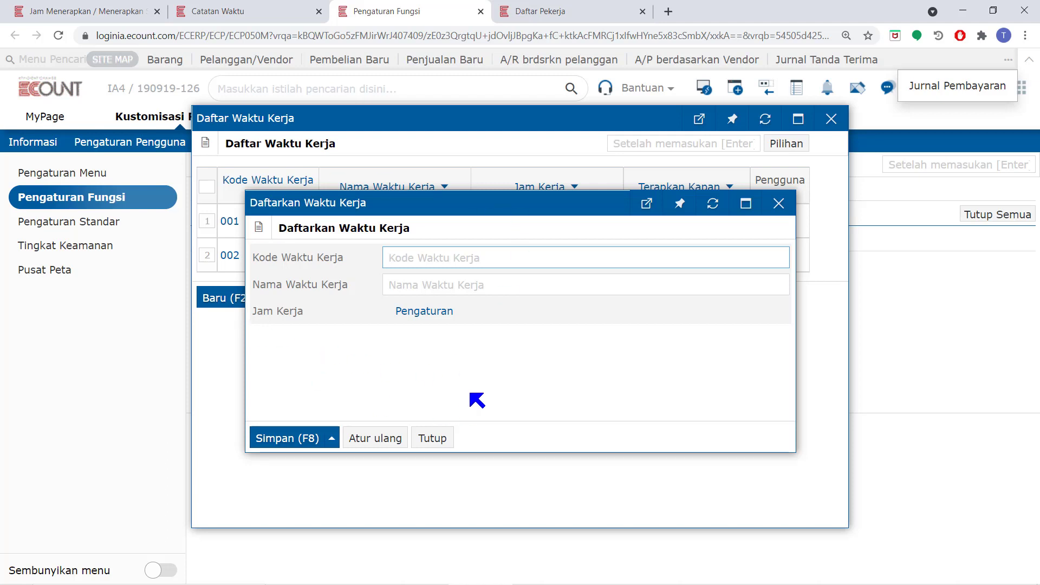
left_click(432, 438)
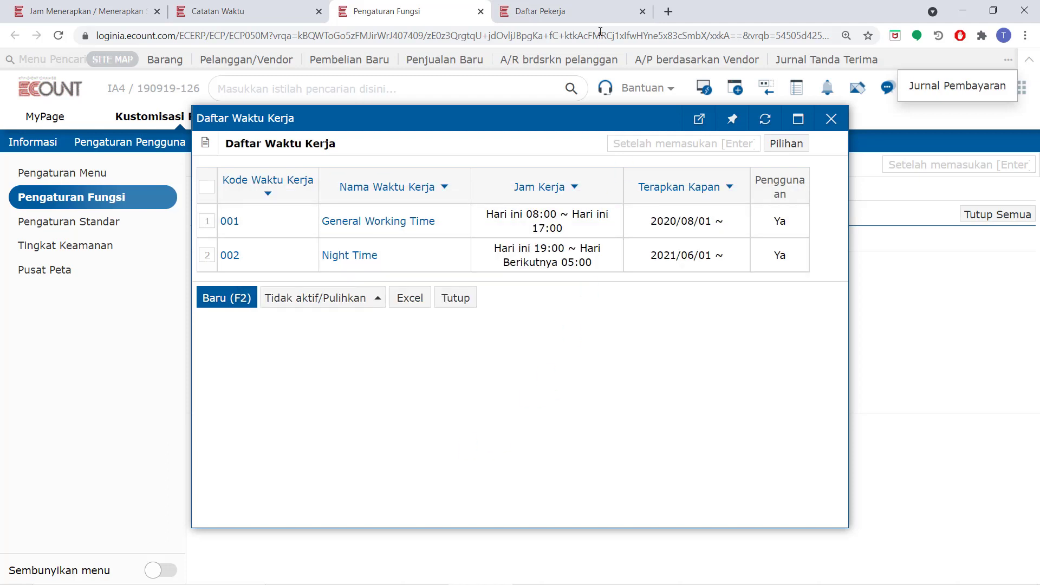
- Open the first employee's Informasi Pekerja in Daftar Pekerja and view the working time setting applied from 2020/01/01
left_click(591, 11)
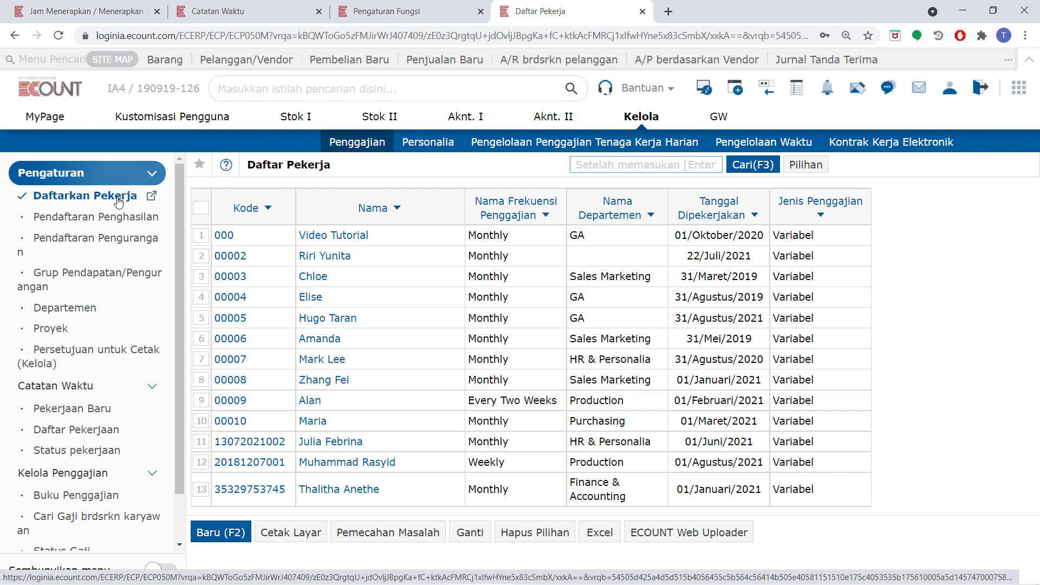
left_click(356, 238)
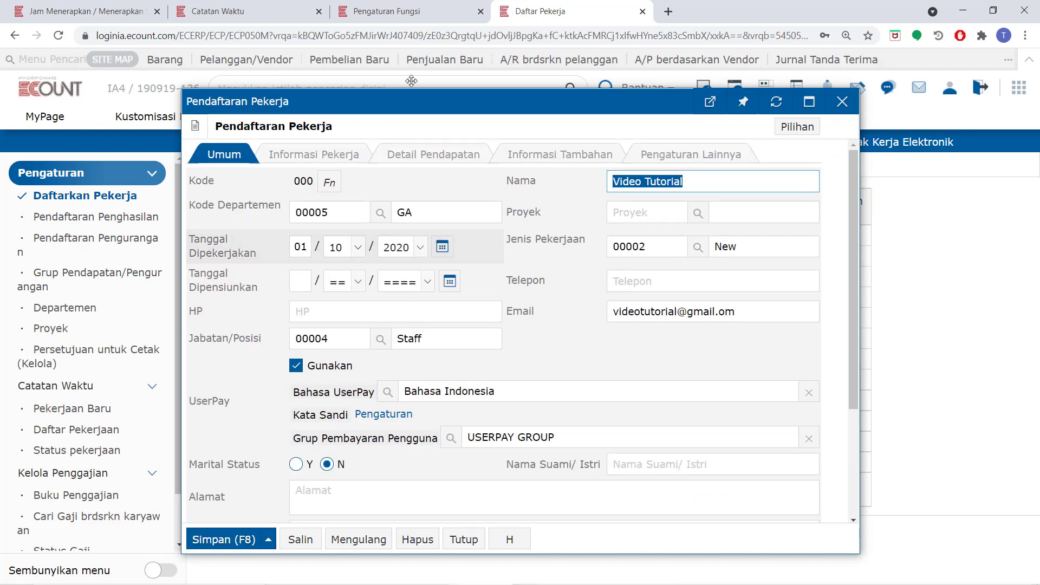
left_click(314, 155)
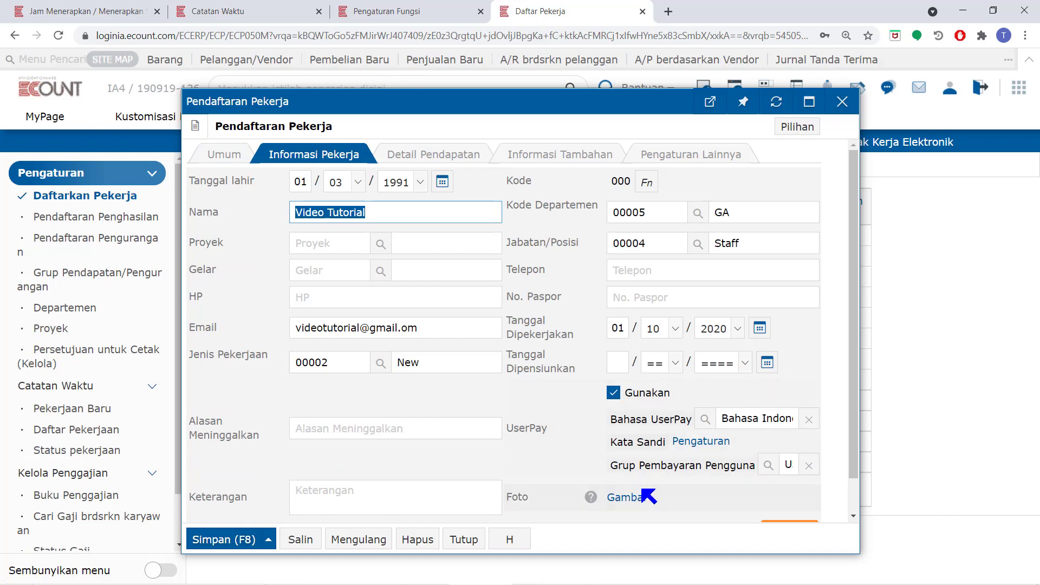
scroll(455, 494, "down", 1)
left_click(802, 498)
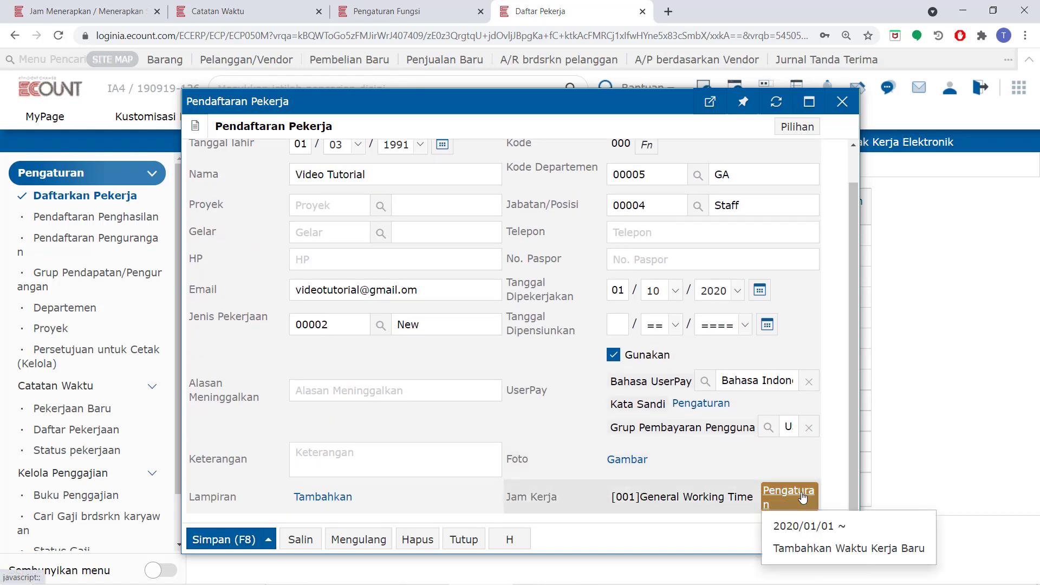
left_click(797, 534)
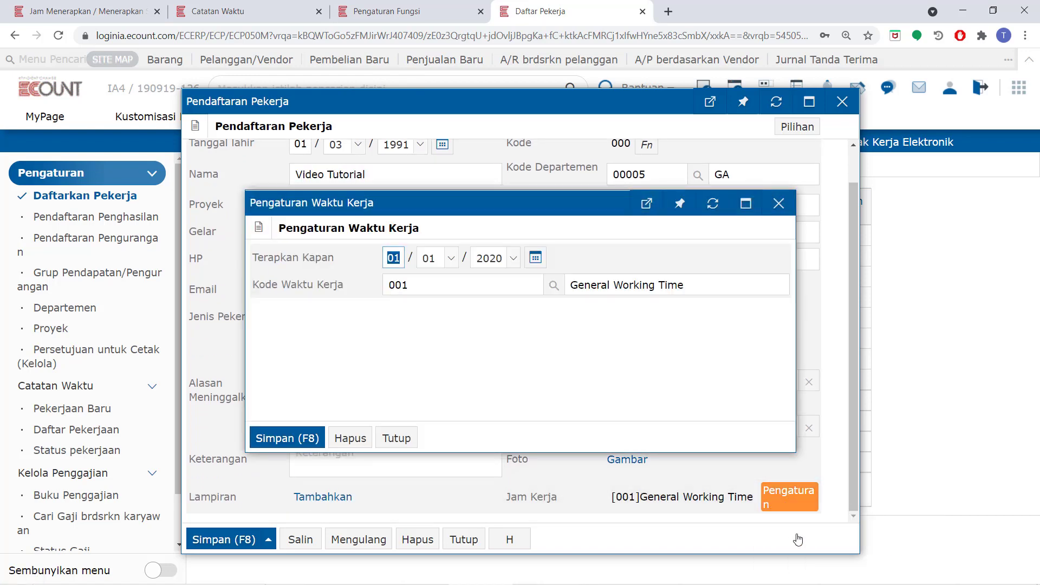
left_click(780, 204)
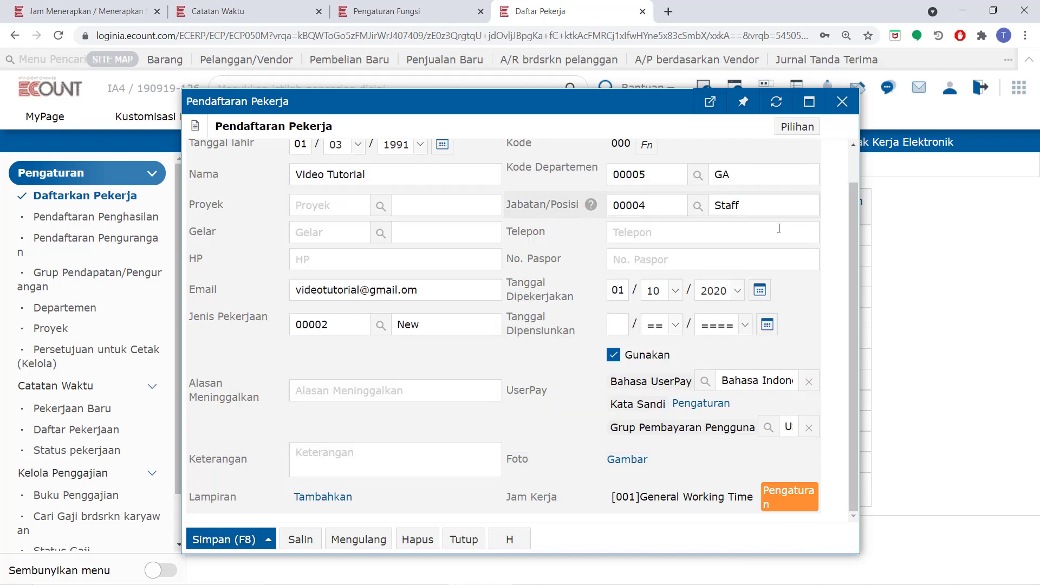
- Open a new working time setting for the employee and look up the available working time codes
left_click(789, 496)
left_click(798, 547)
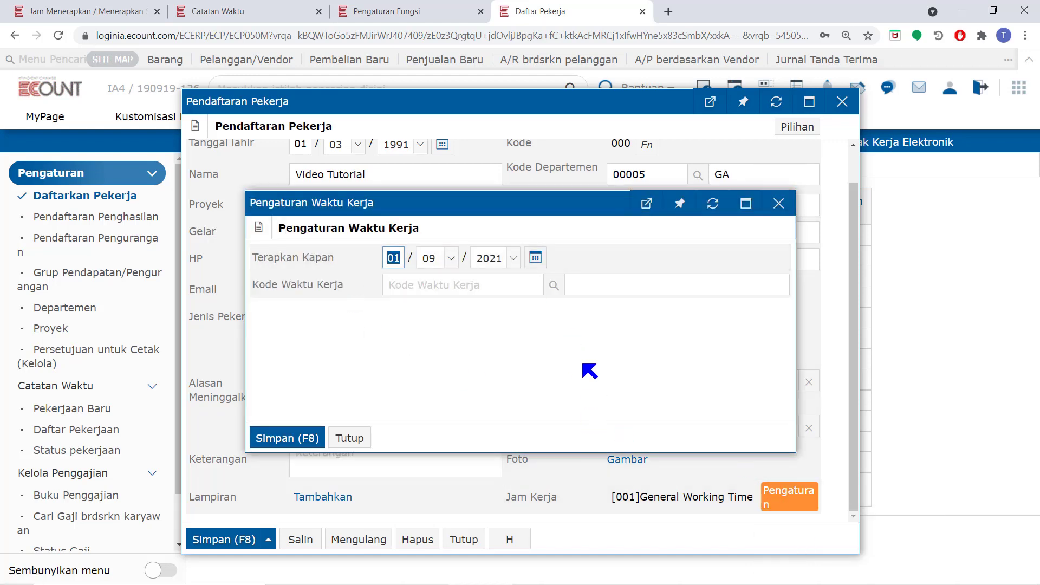
left_click(554, 285)
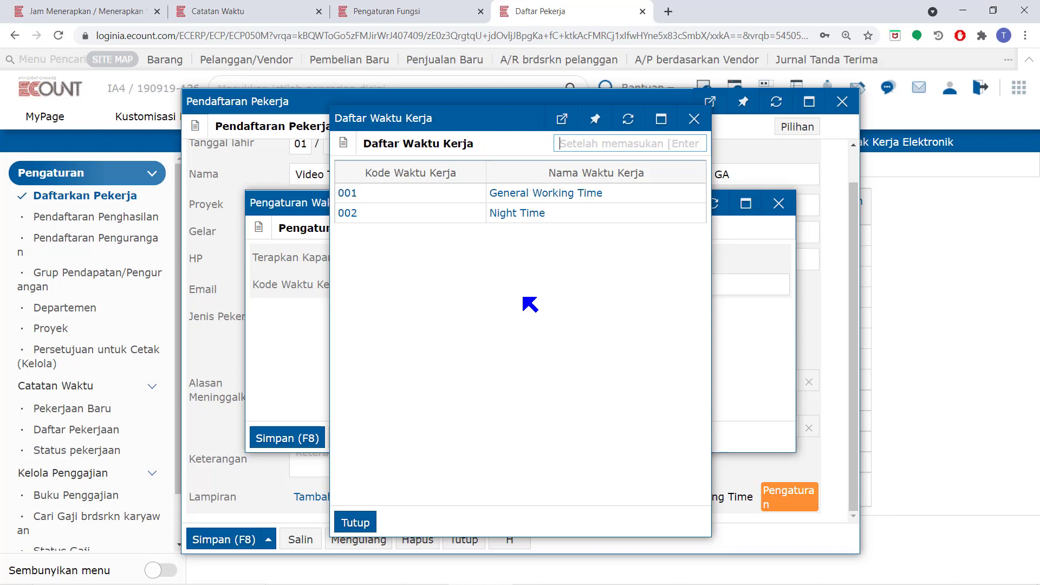
- Return to the Jam Ekstra standard and set its applied standard to Atur Secara Manual
left_click(108, 10)
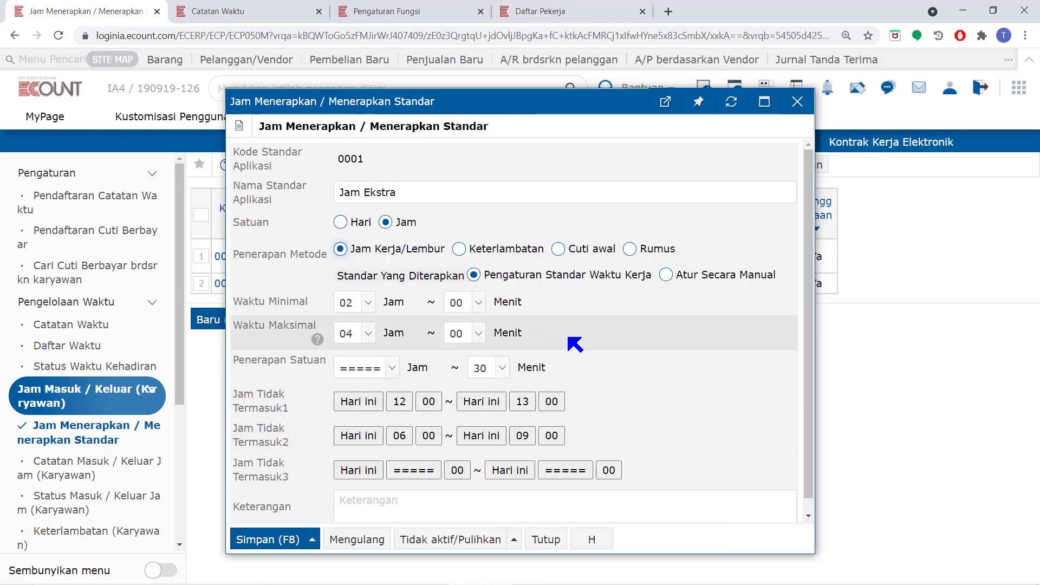
left_click(681, 278)
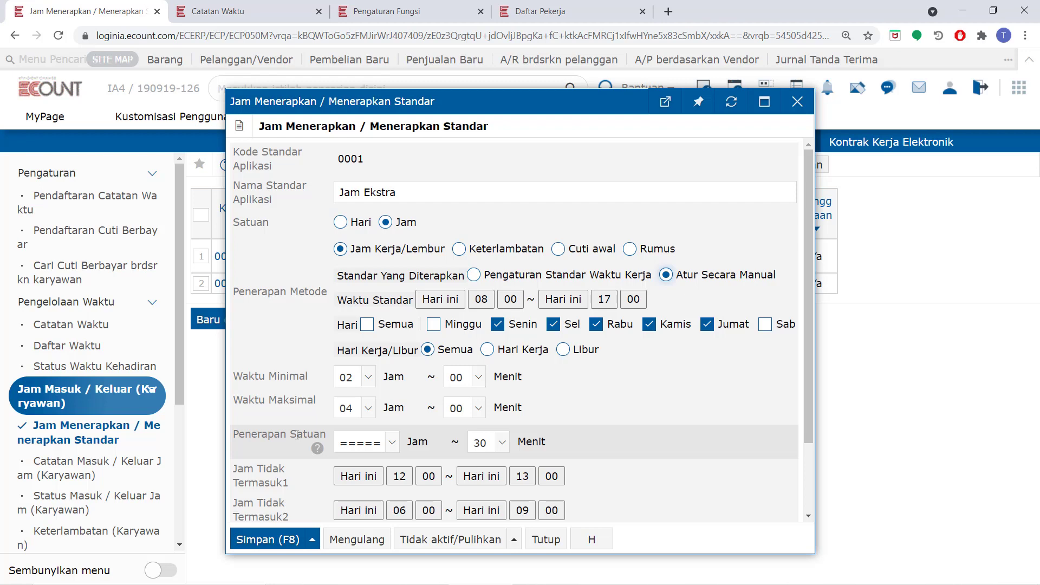
scroll(284, 469, "down", 2)
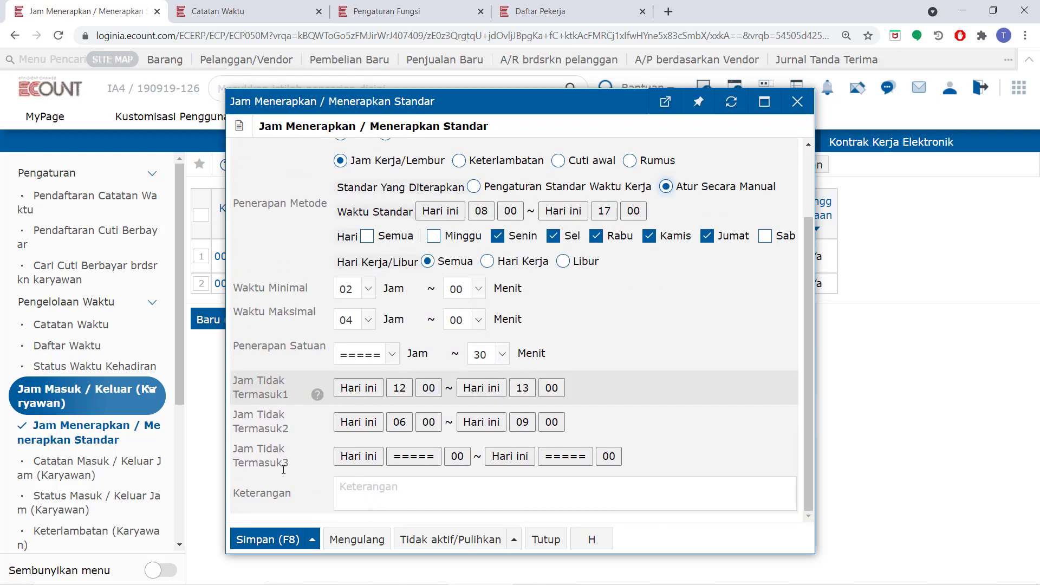